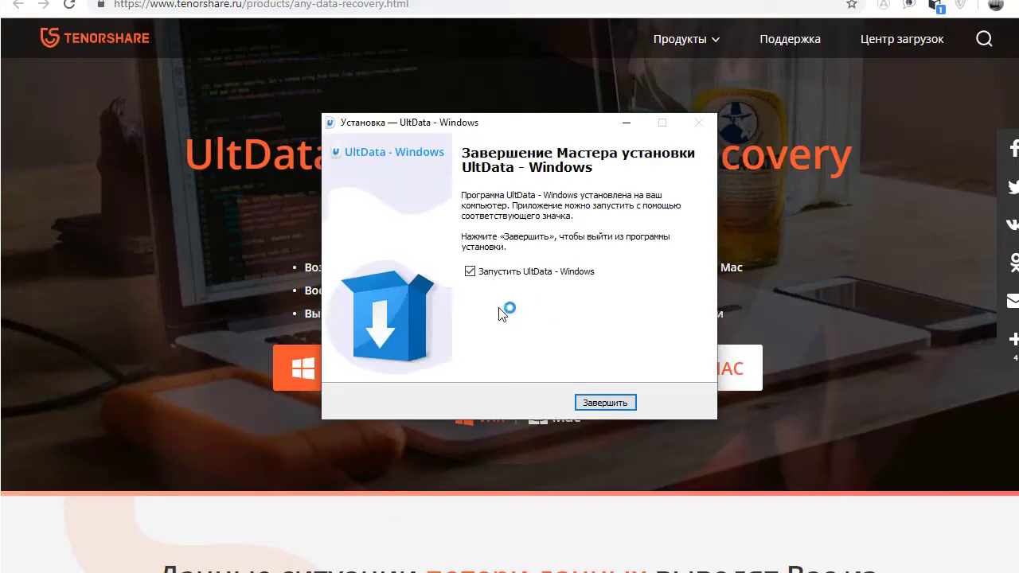
- Finish the UltData - Windows installation with the option to launch the program enabled
click(603, 403)
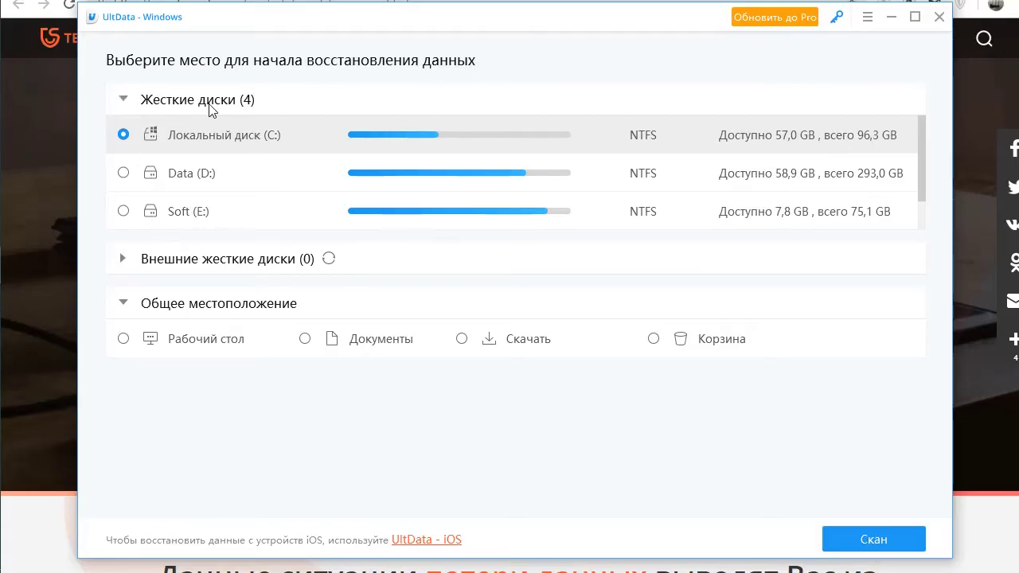
- Look through the hard disks and the common locations that can be chosen as the place to recover data from
click(171, 188)
click(171, 214)
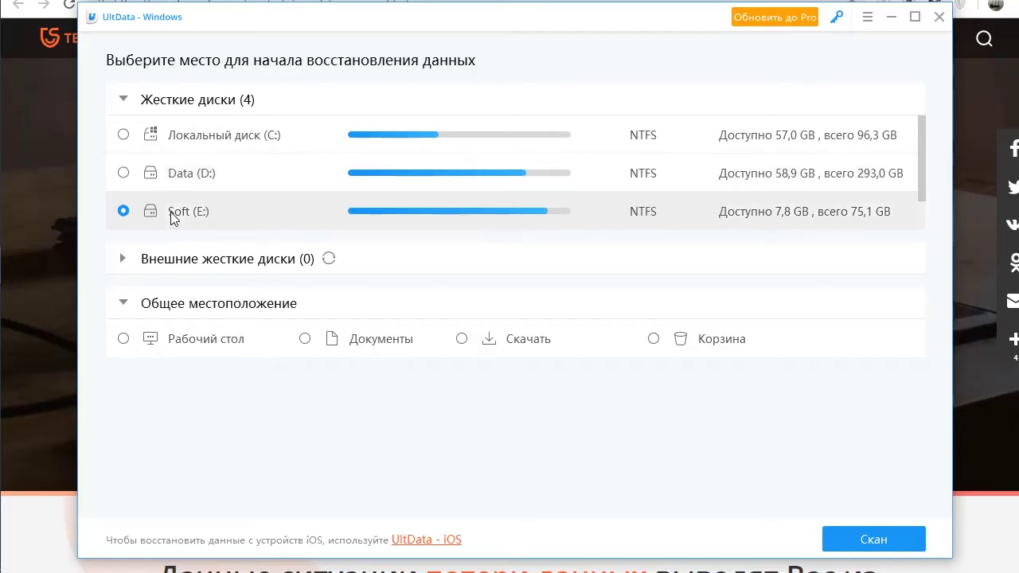
click(203, 147)
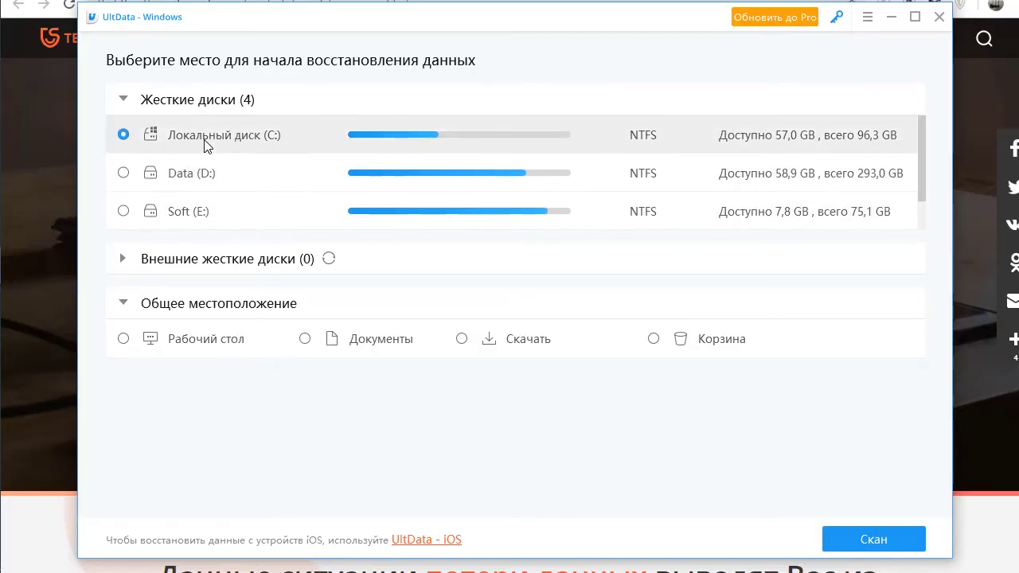
scroll(204, 147, down, 1)
scroll(203, 184, up, 1)
click(229, 343)
click(396, 348)
click(519, 350)
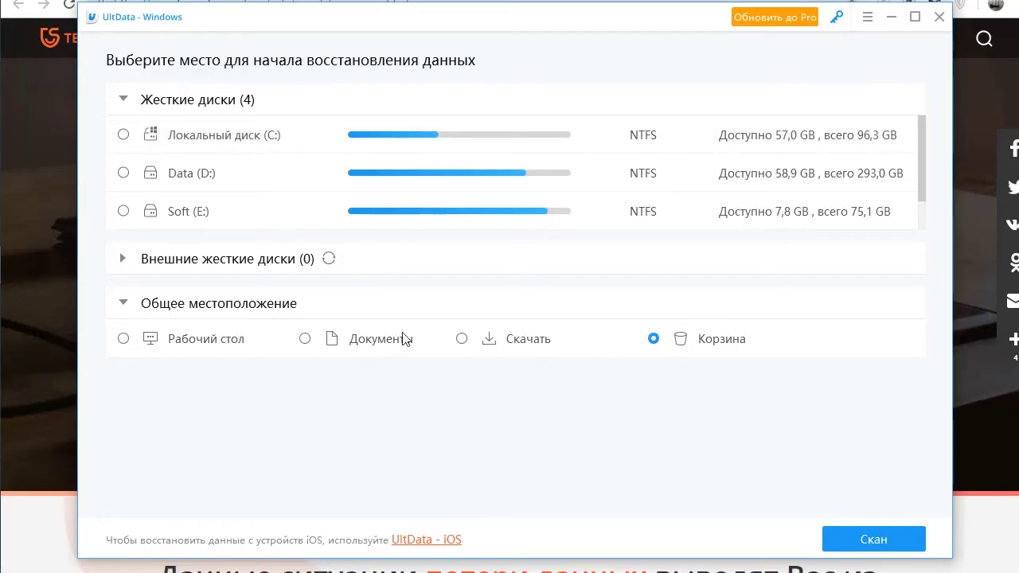
click(141, 340)
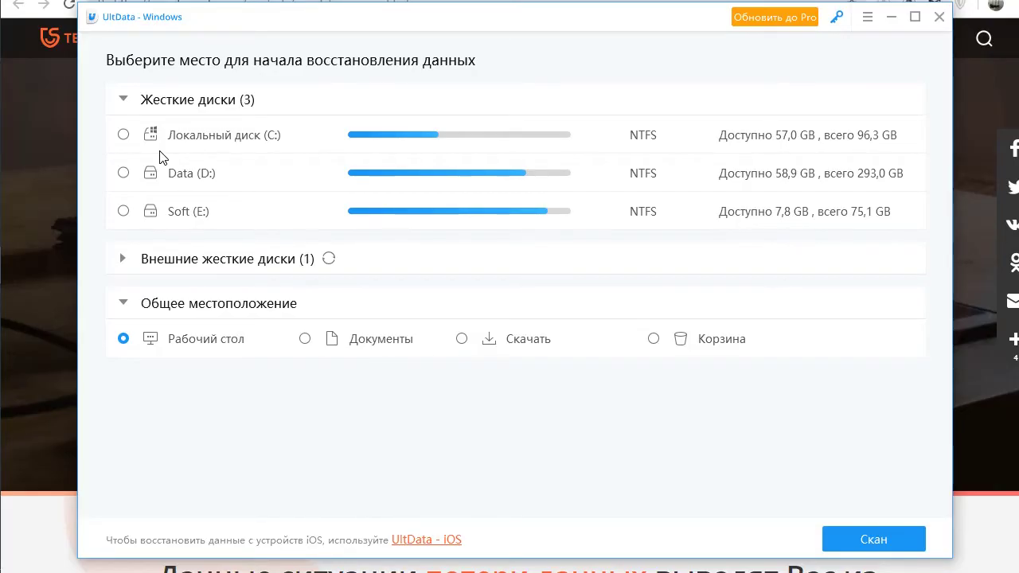
- Scan the external drive ESD-USB (F:), and follow with a deep scan of the same drive
click(122, 259)
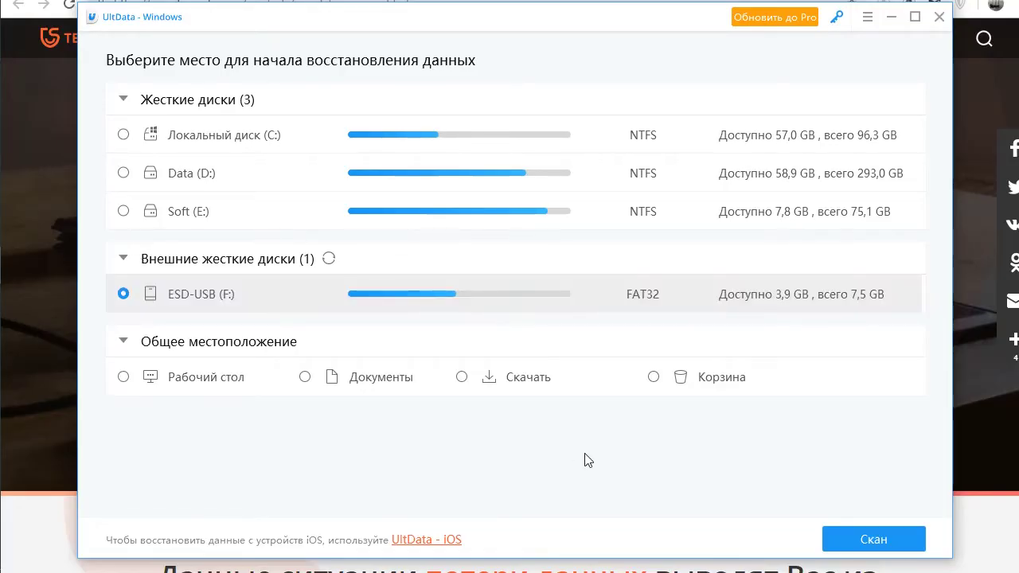
click(873, 539)
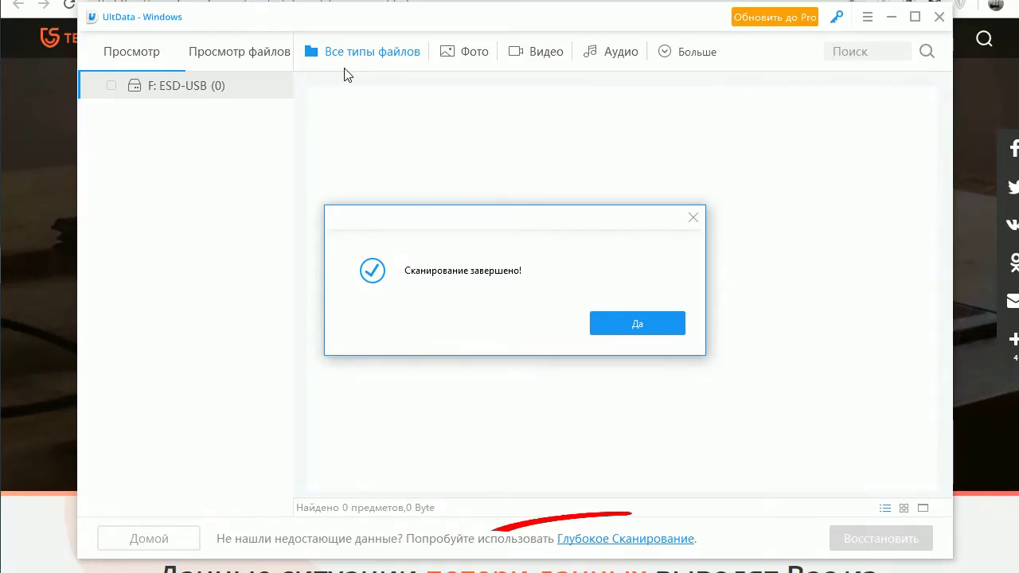
click(637, 323)
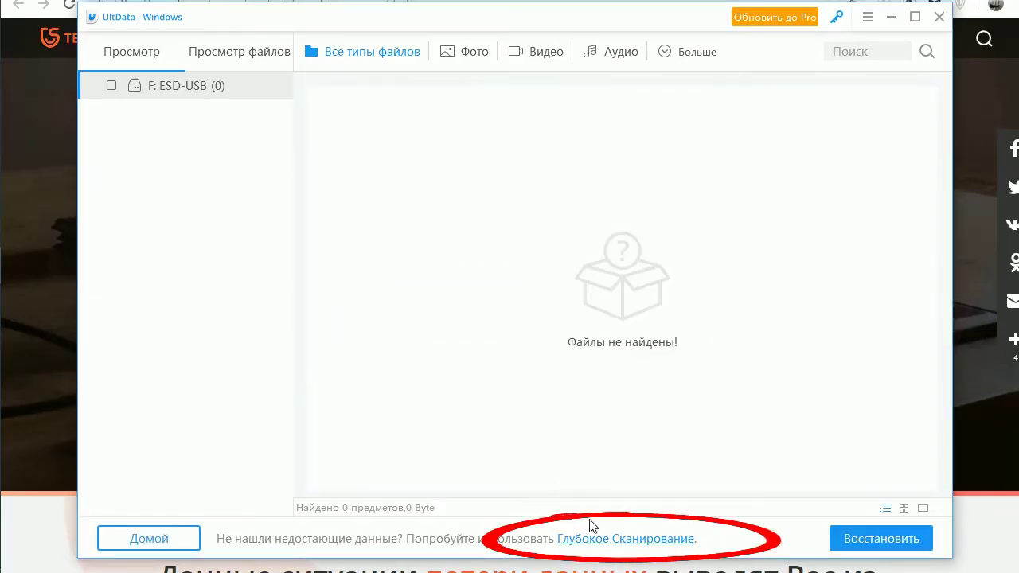
click(603, 540)
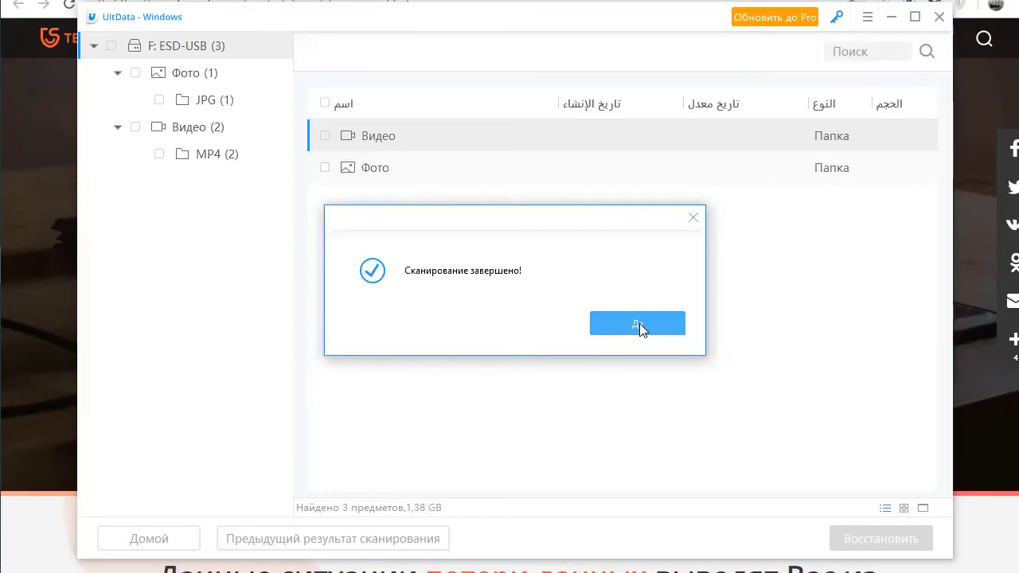
click(639, 323)
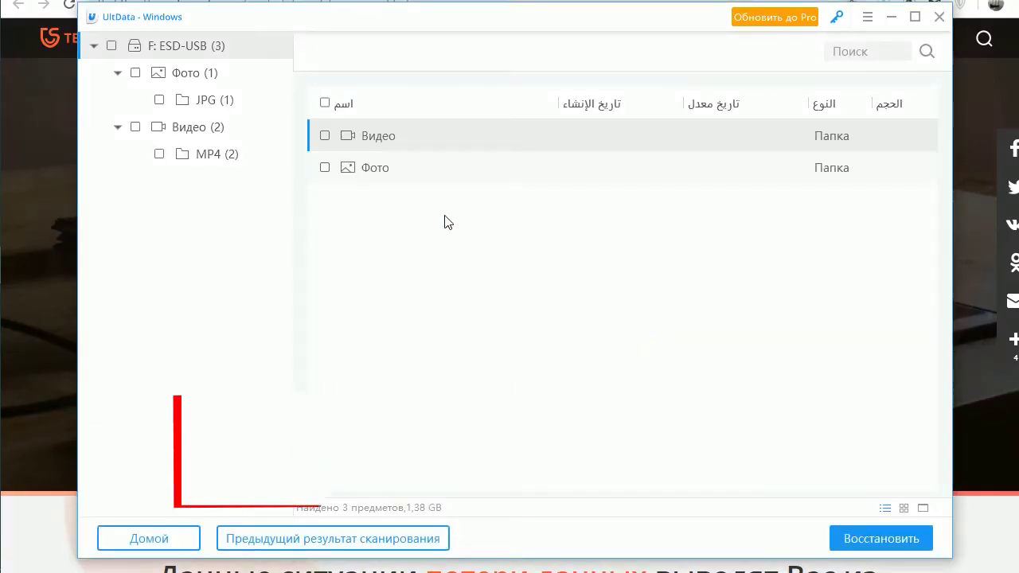
- Try to preview JPG_4225741824.jpg from the JPG photo results, using the view with the file details pane
double_click(380, 168)
double_click(373, 140)
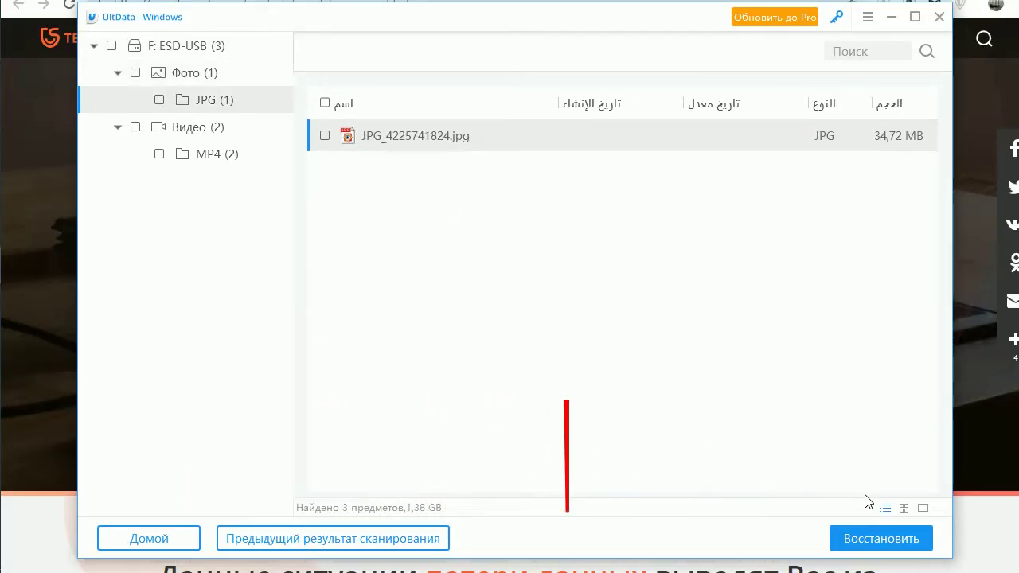
click(904, 508)
click(922, 508)
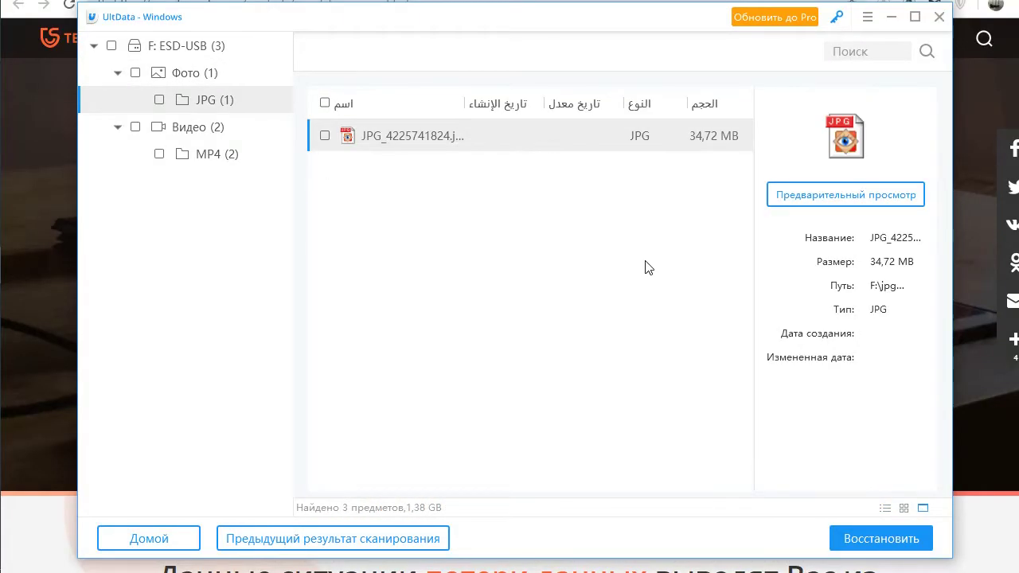
click(812, 201)
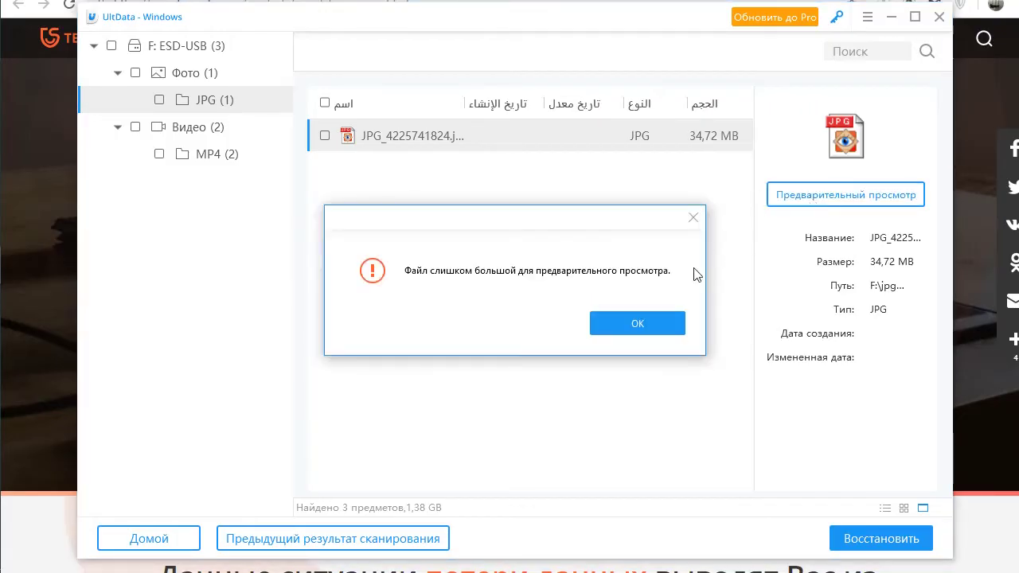
click(662, 325)
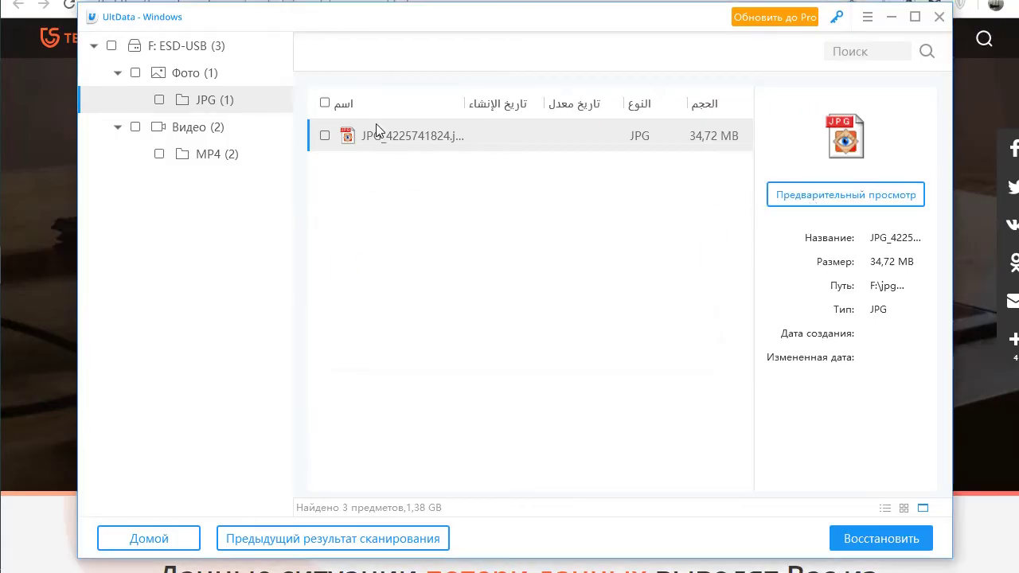
- Show the found MP4 videos and register the Pro version with the licence key
click(228, 148)
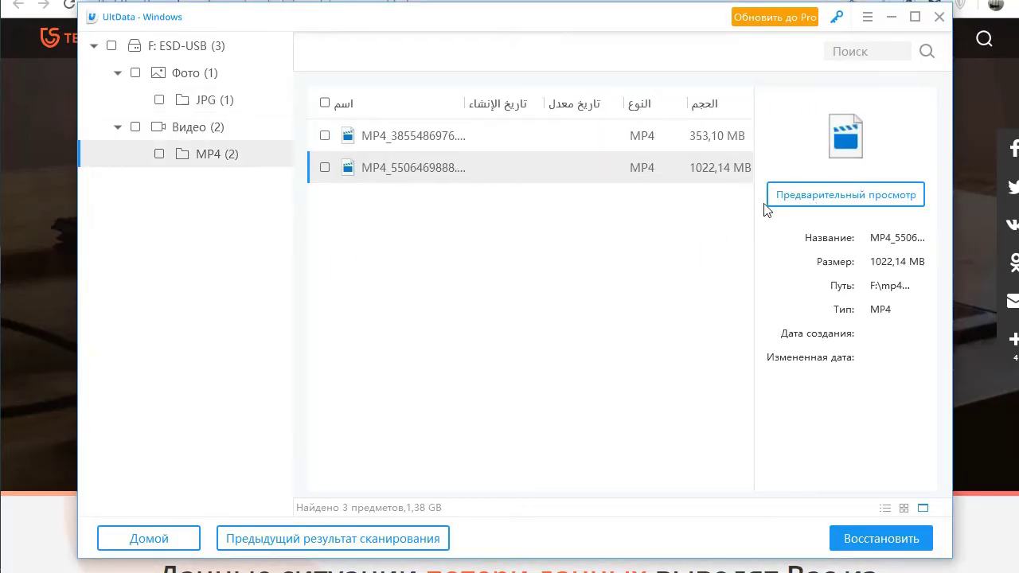
click(837, 16)
click(430, 278)
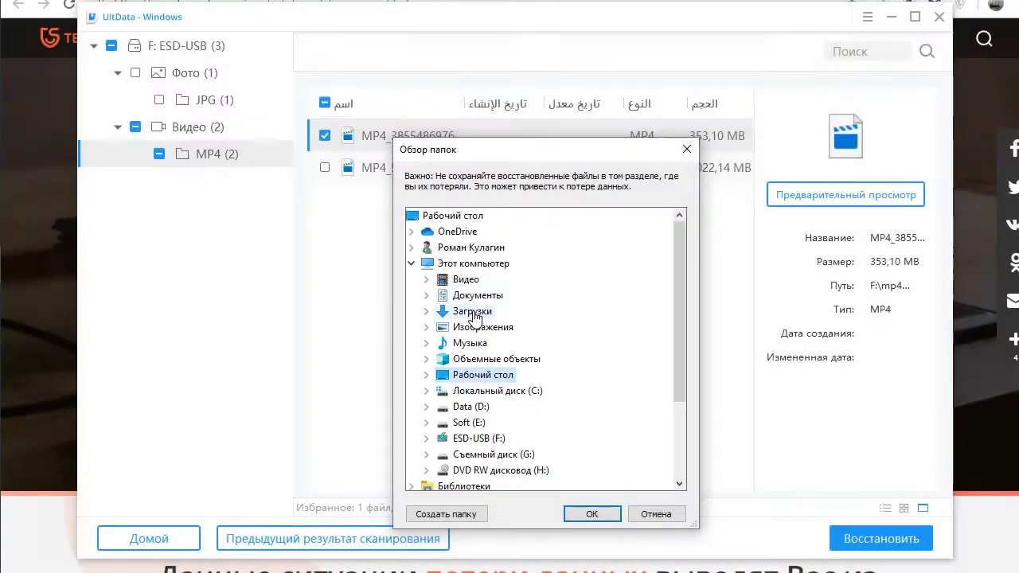
- Recover the video MP4_3855486976.mp4 to the desktop folder (Рабочий стол)
click(592, 513)
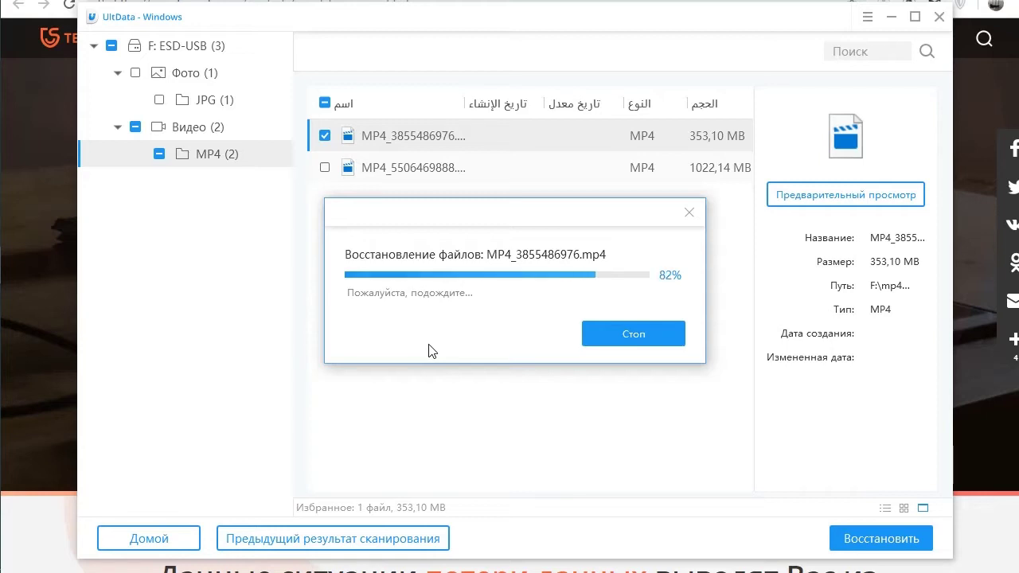
key(Return)
right_click(347, 146)
click(481, 158)
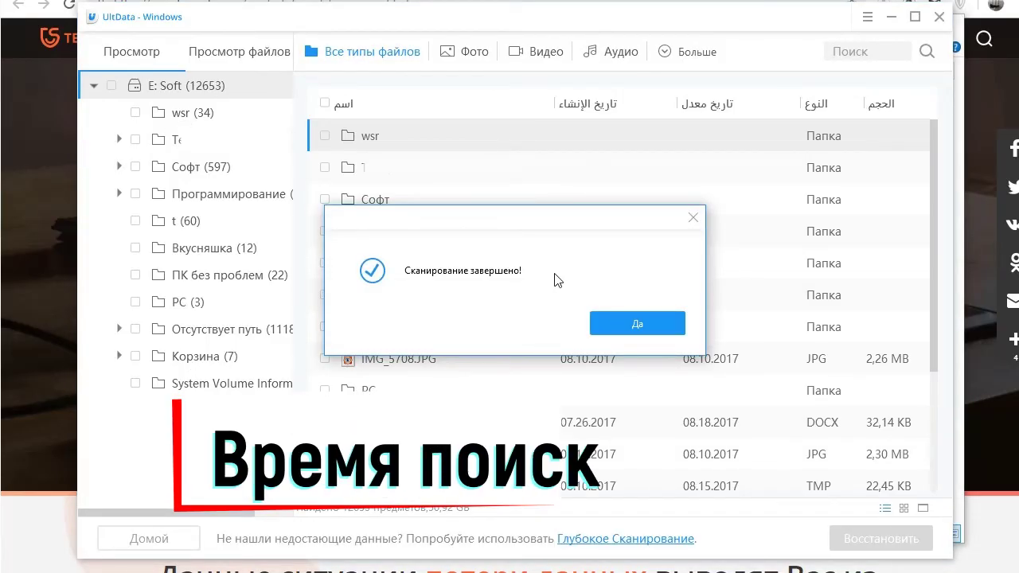
- Examine the details of the files found on Soft (E:), including IMG_5708.JPG, PB_066-U.docx, IMG_5710.JPG, IMG_5707.JPG and IMG_5711.JPG
click(601, 321)
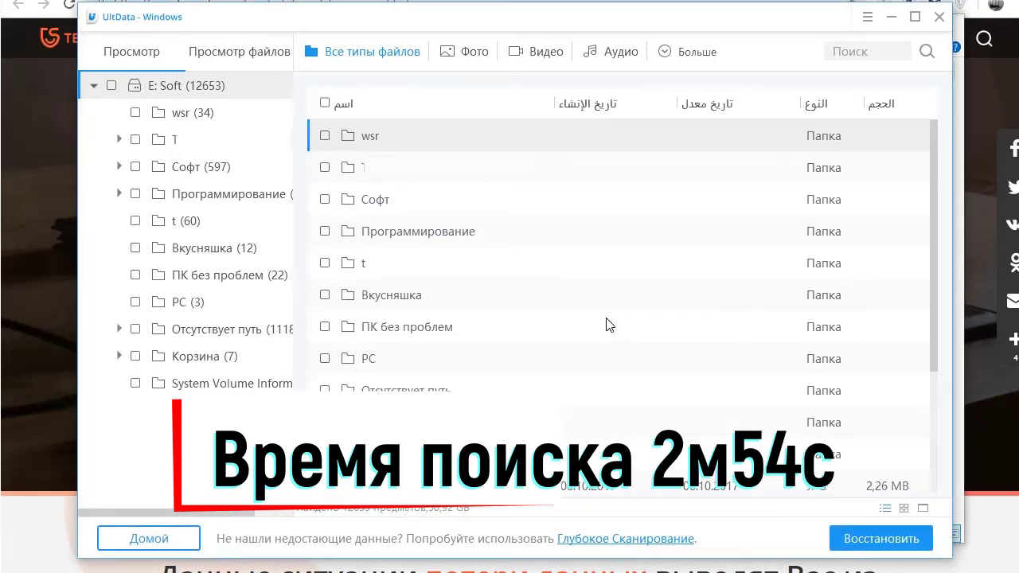
scroll(606, 324, down, 3)
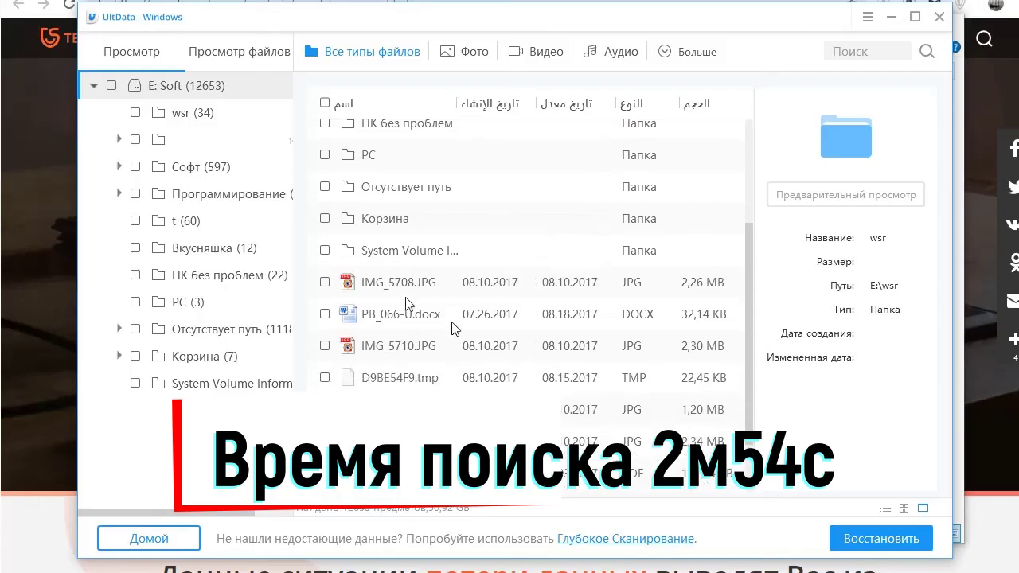
click(383, 284)
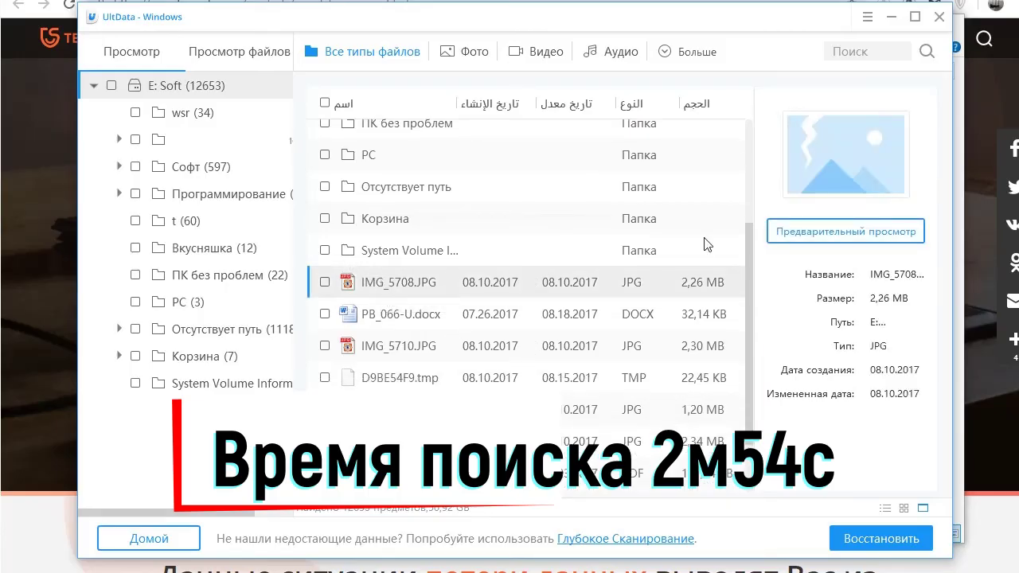
click(398, 316)
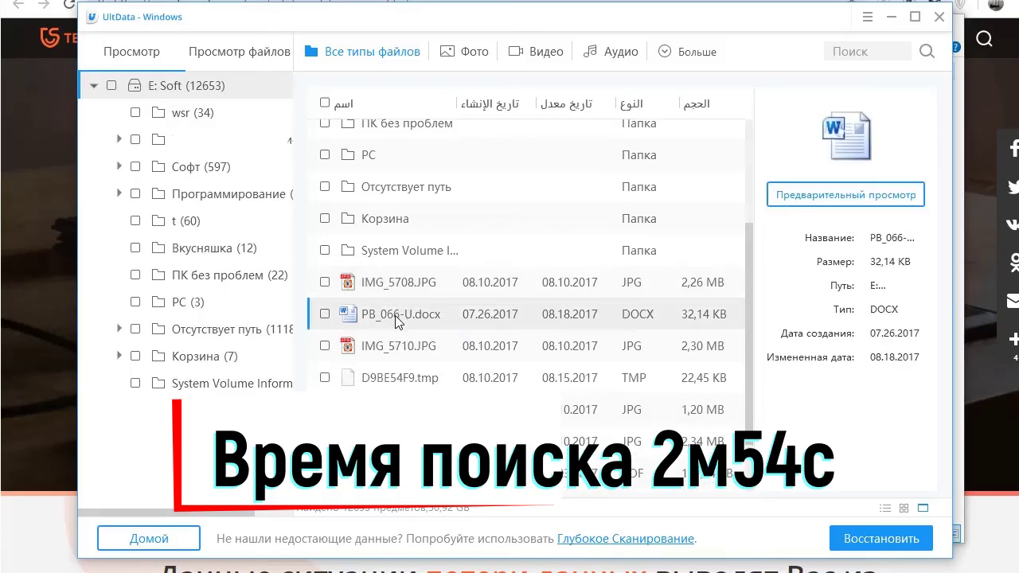
click(398, 345)
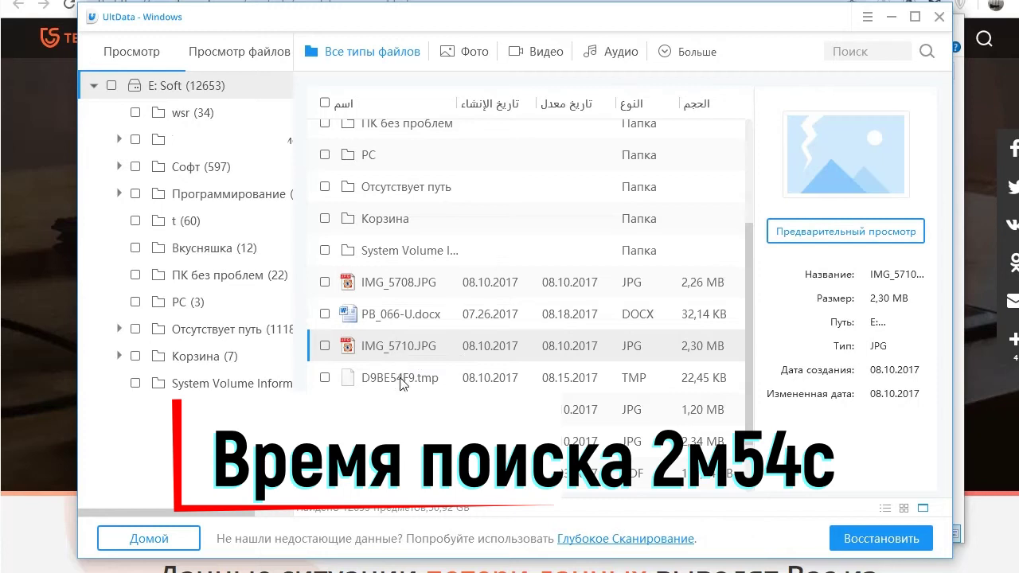
click(398, 409)
click(401, 440)
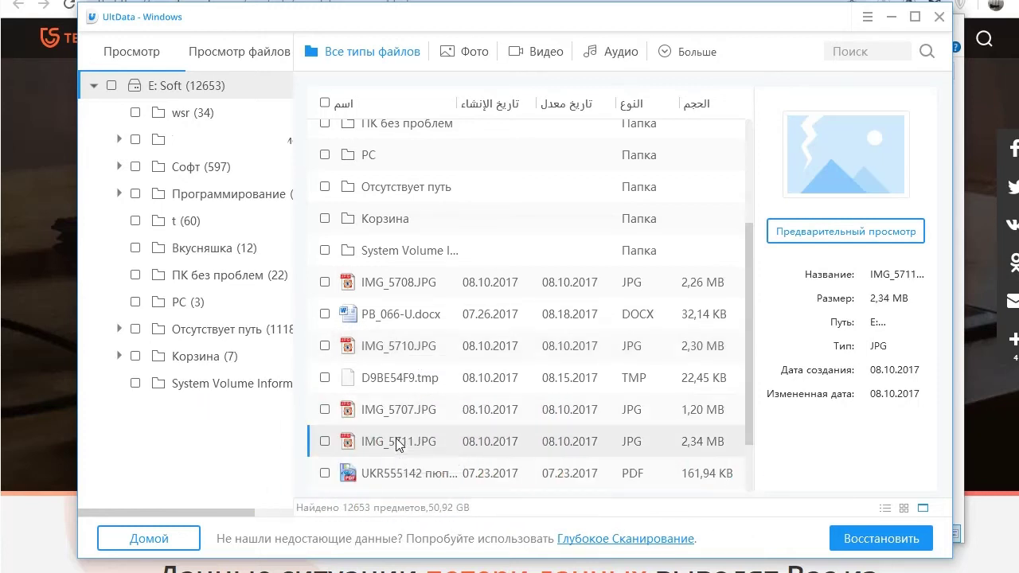
- Open the folder "Отсутствует путь" in the scan results of Soft (E:)
scroll(384, 211, up, 3)
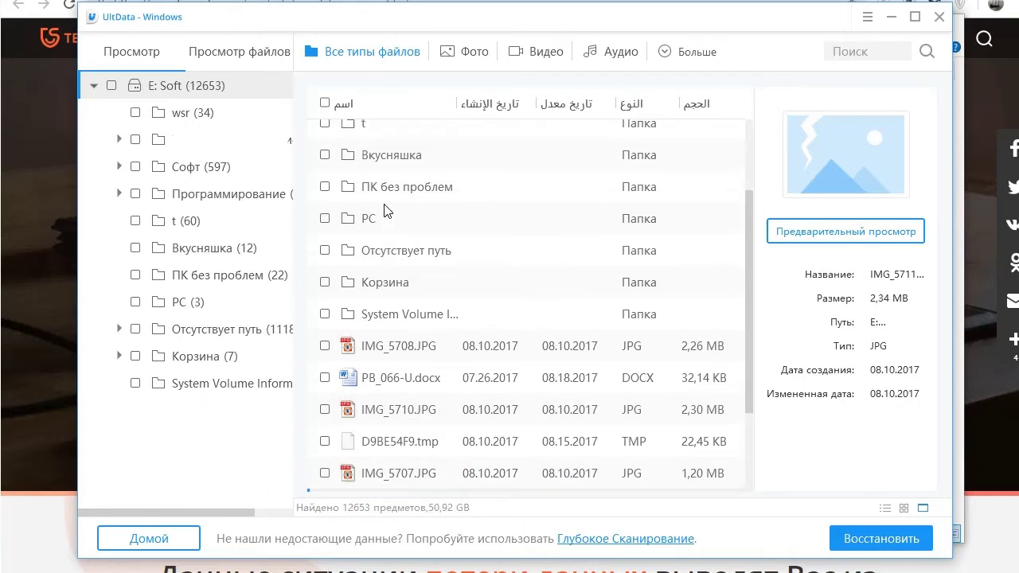
click(389, 283)
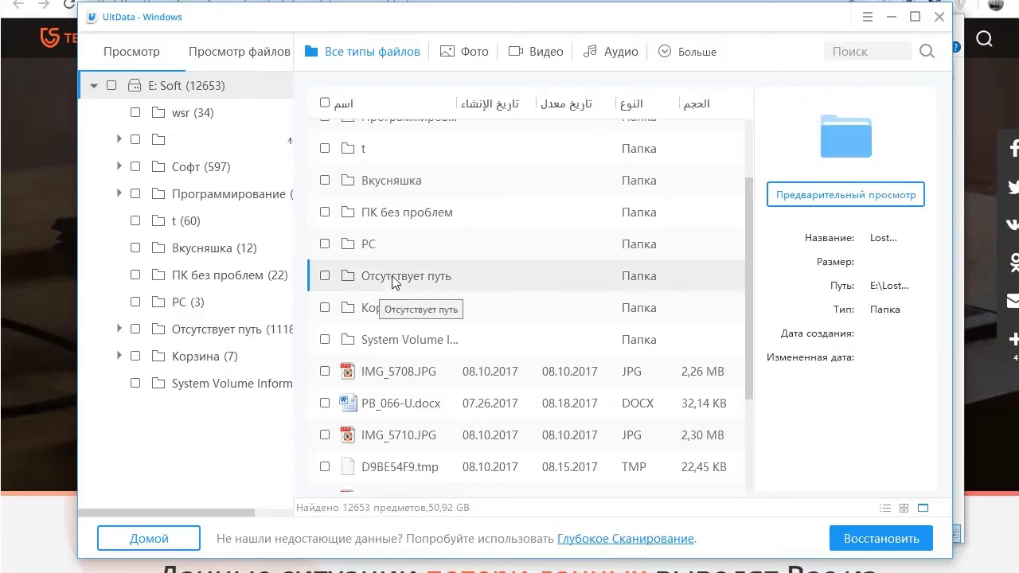
double_click(392, 282)
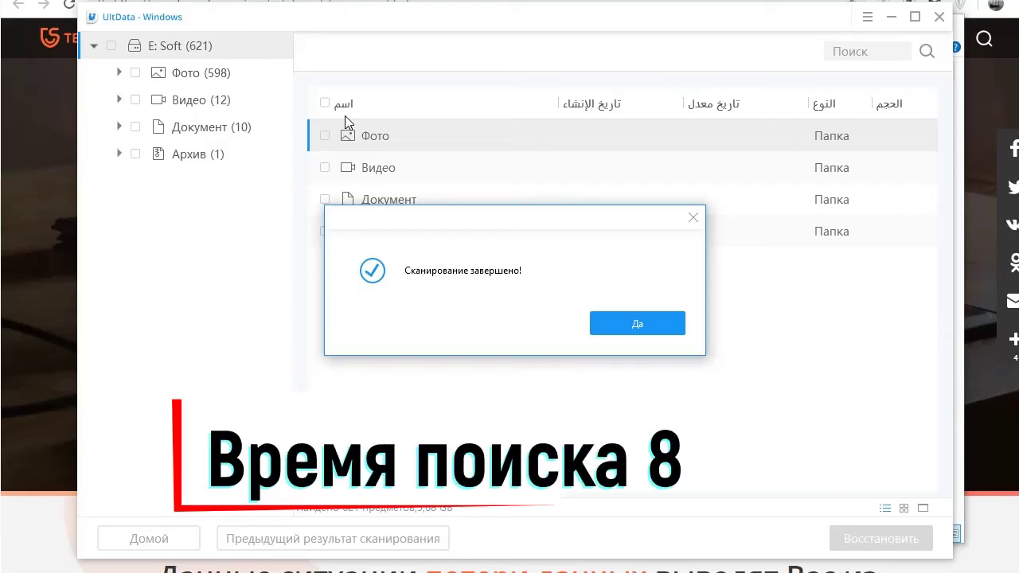
- Check the details of the PNG photos found by the deep scan of Soft (E:)
key(Return)
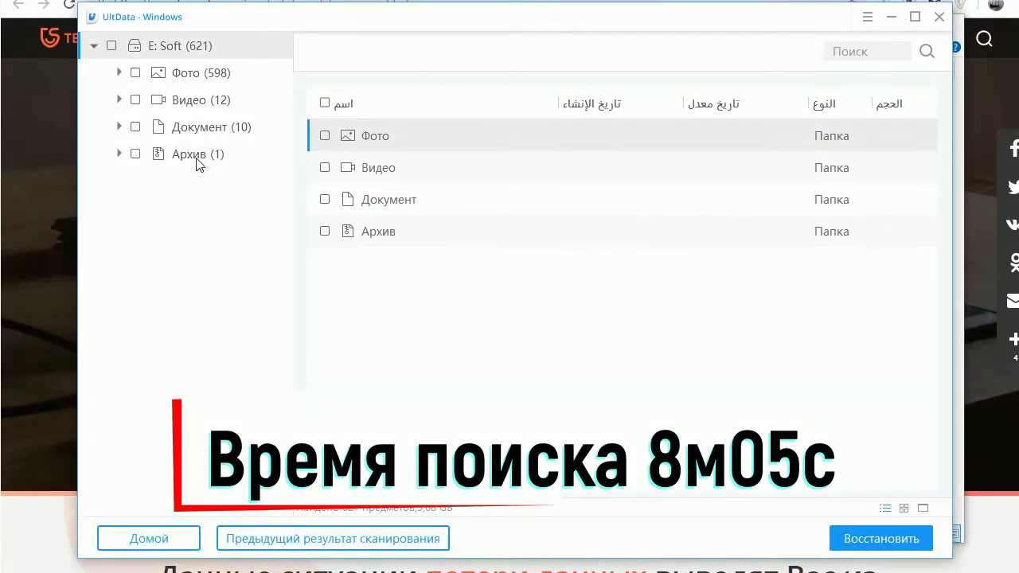
click(197, 78)
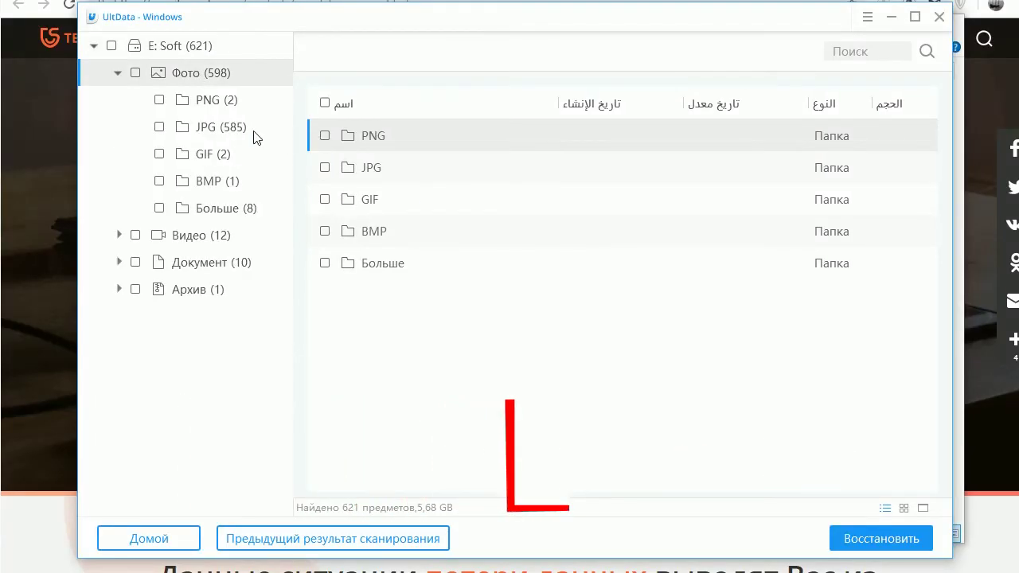
double_click(370, 136)
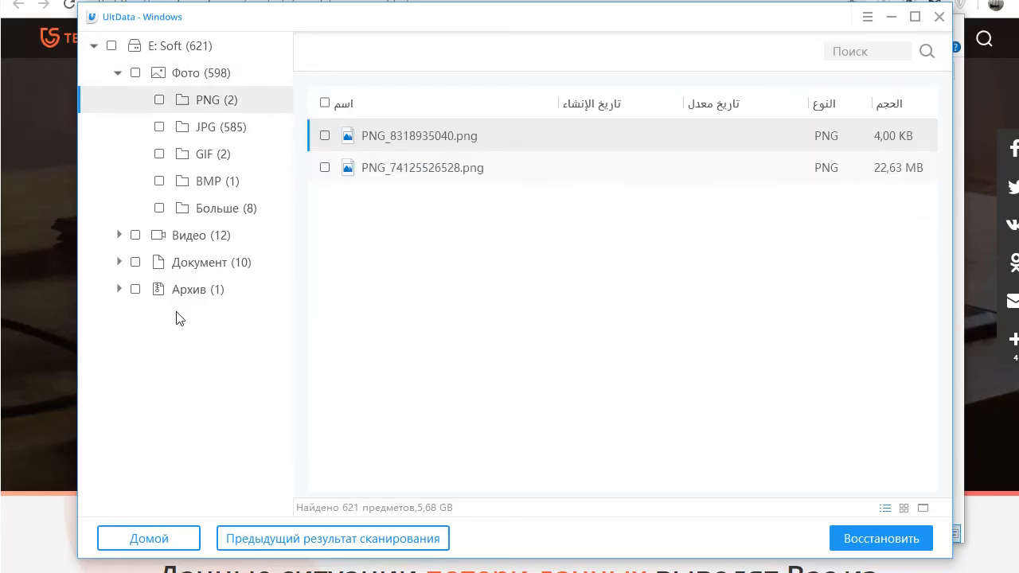
click(396, 168)
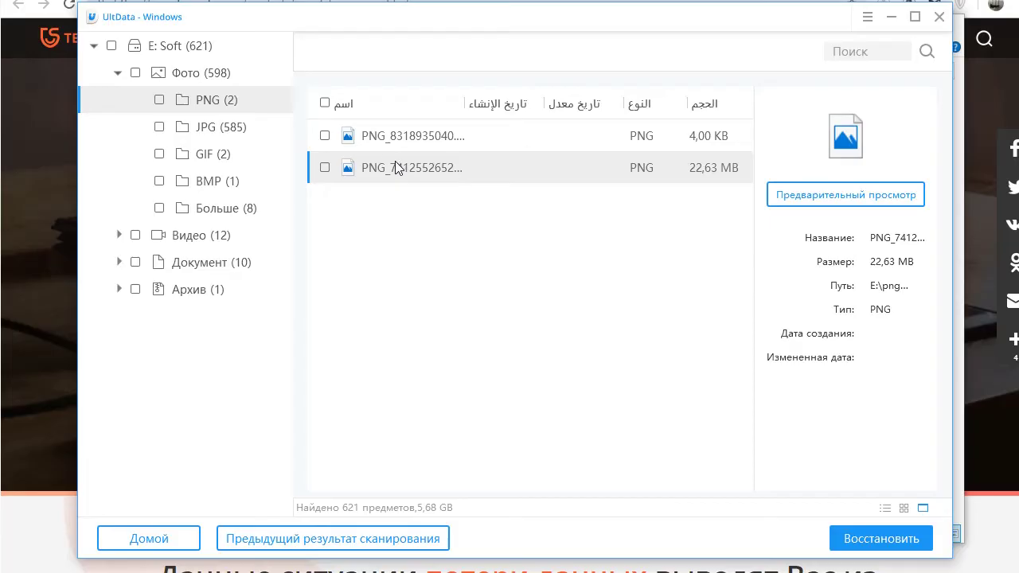
click(382, 142)
- Browse the thumbnails and details of the first JPG photos in the deep scan results
click(222, 134)
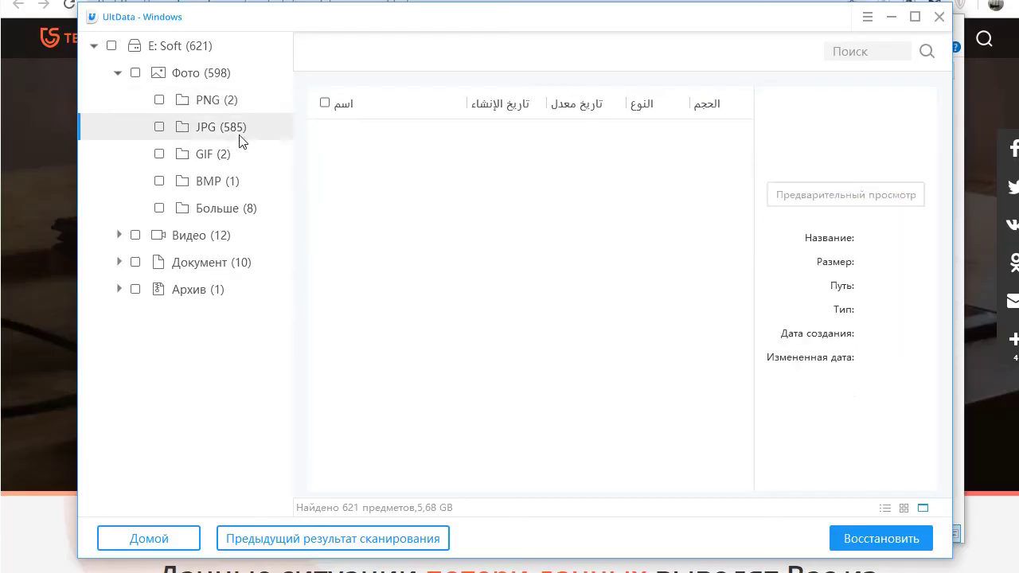
click(349, 147)
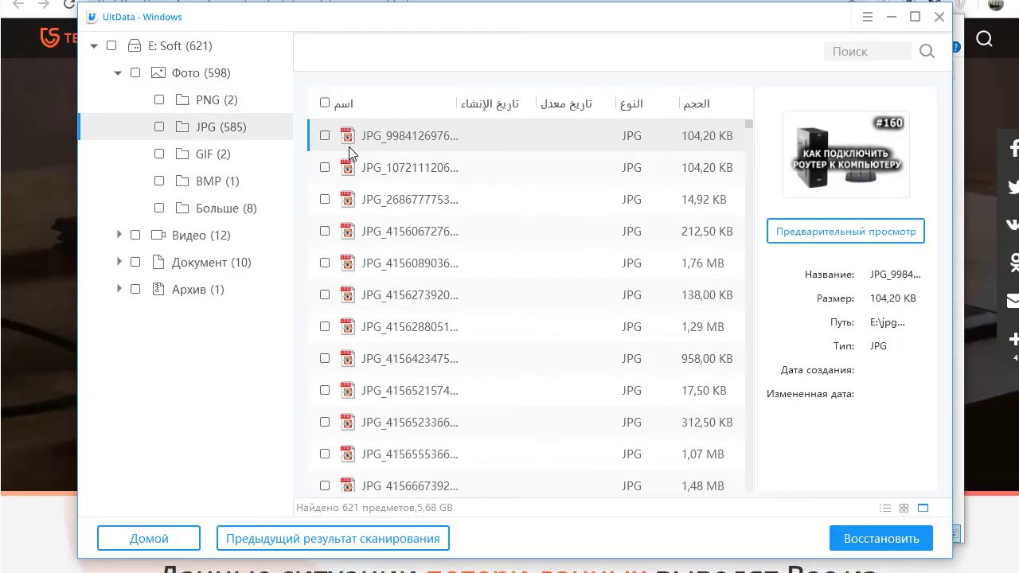
click(402, 171)
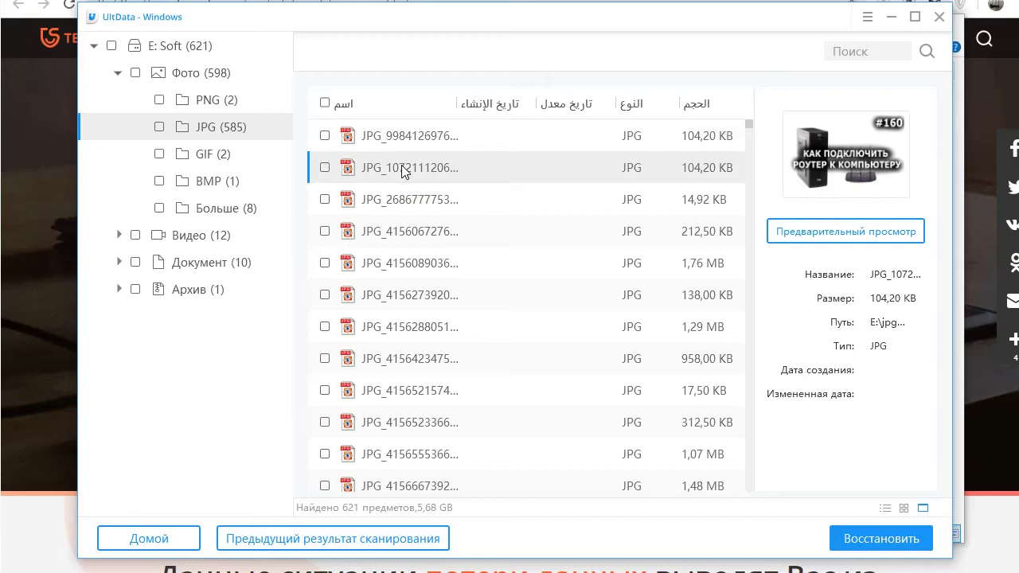
key(Down)
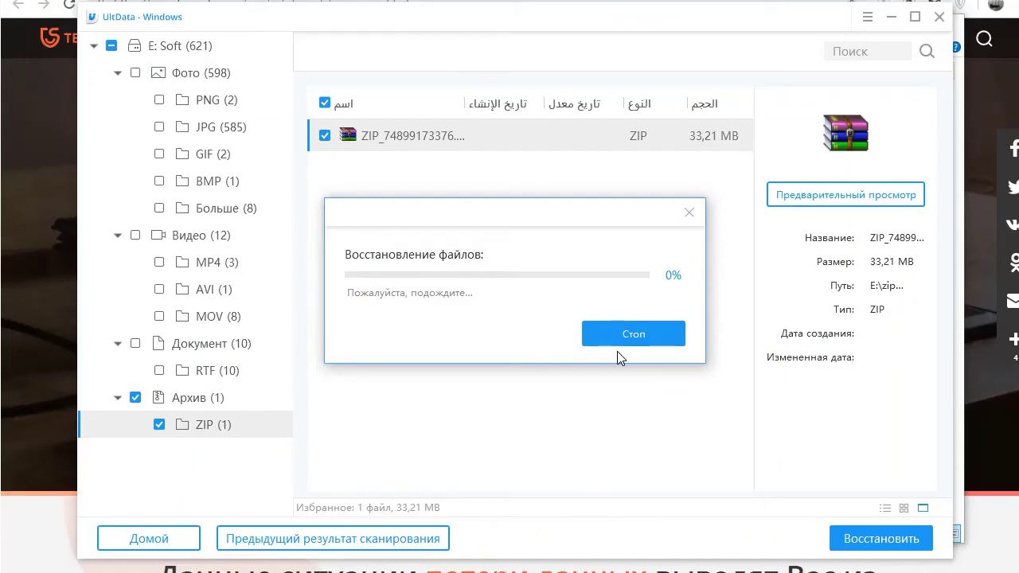
- Finish recovering the selected ZIP archive, check its contents in WinRAR, and close the archive and its recovery folder
click(603, 323)
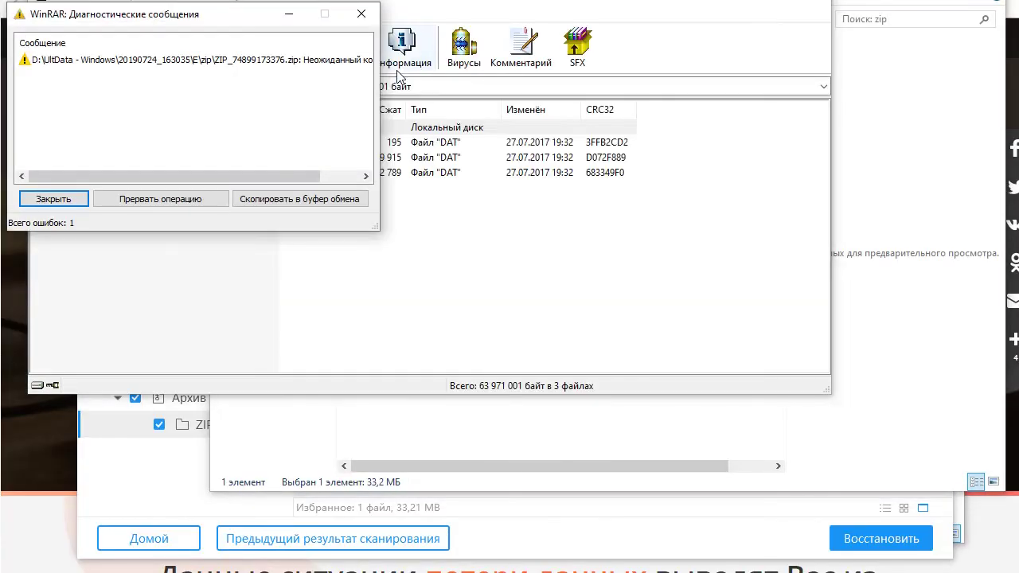
click(53, 198)
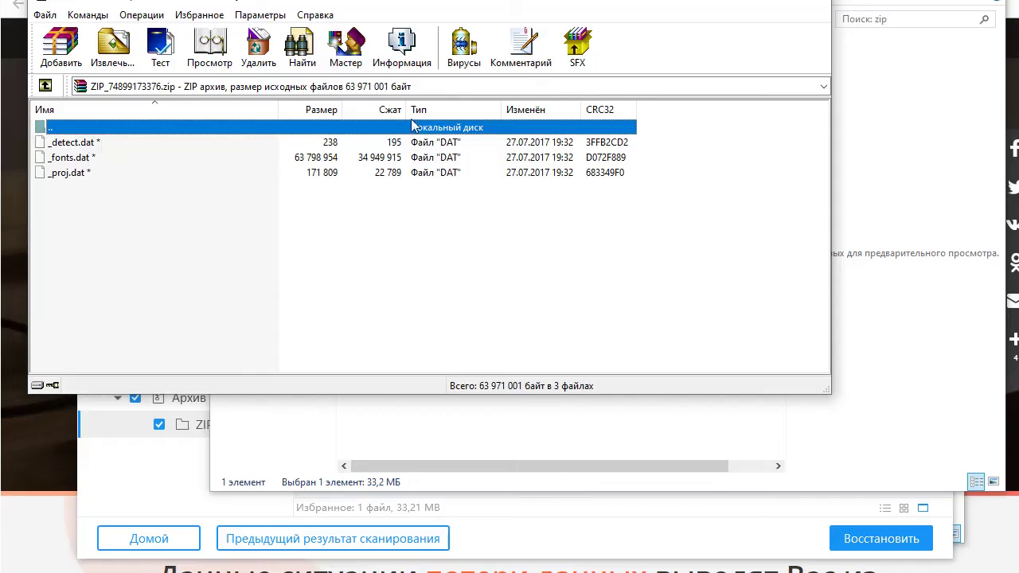
click(800, 2)
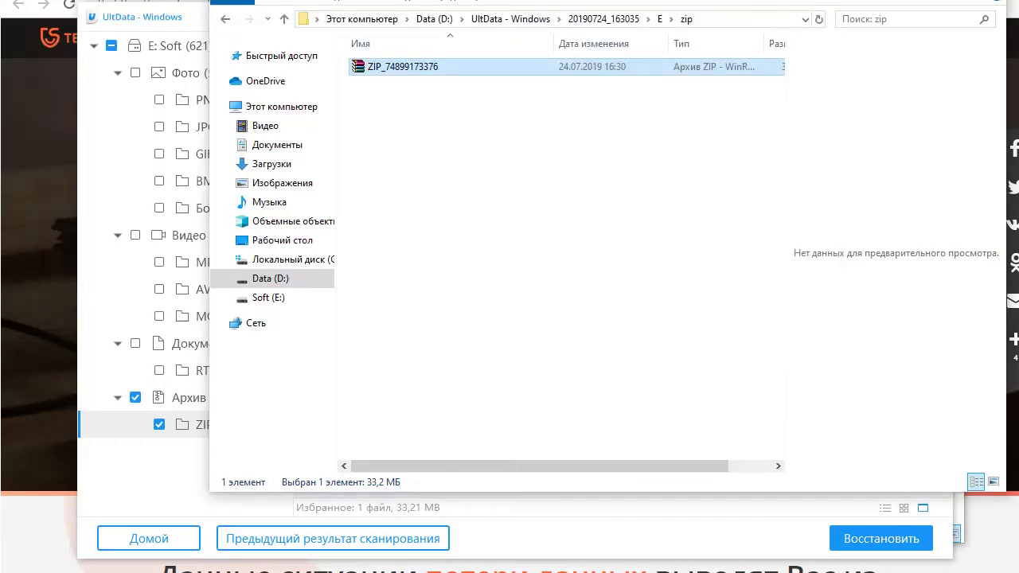
key(alt+F4)
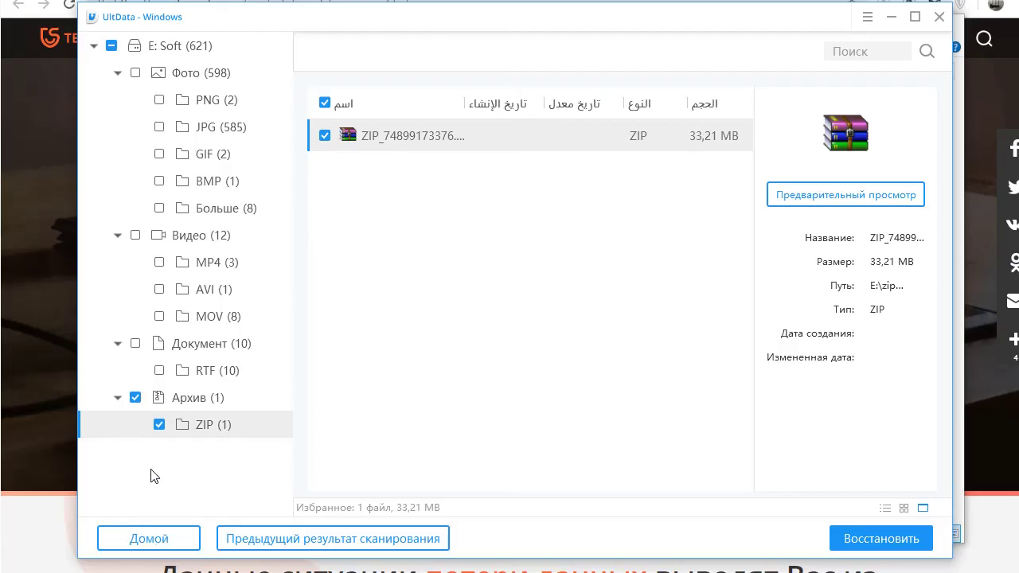
- Show the top-level file categories of the E: Soft scan, and return to the home screen without saving the scan result
click(156, 49)
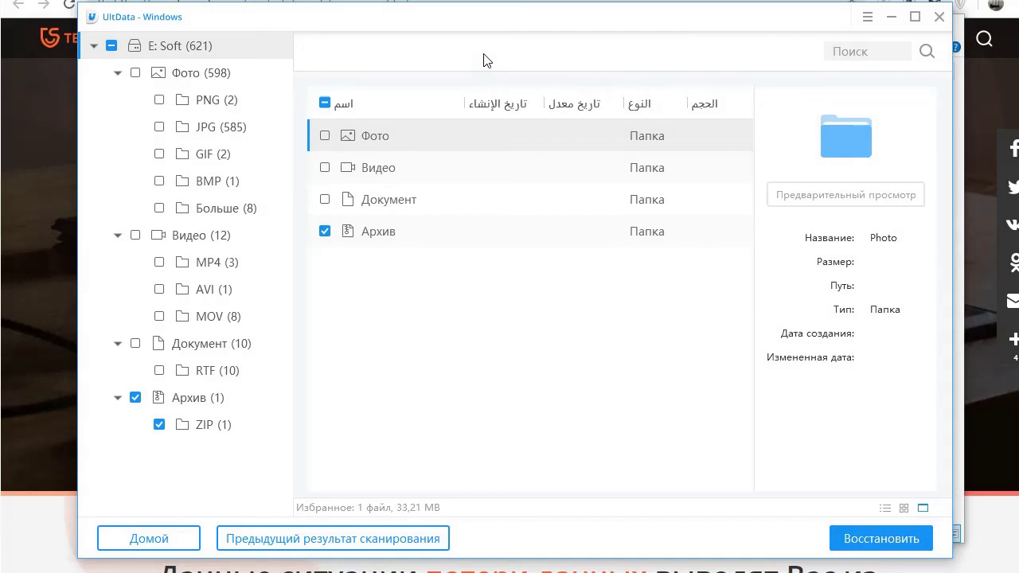
click(845, 54)
click(170, 543)
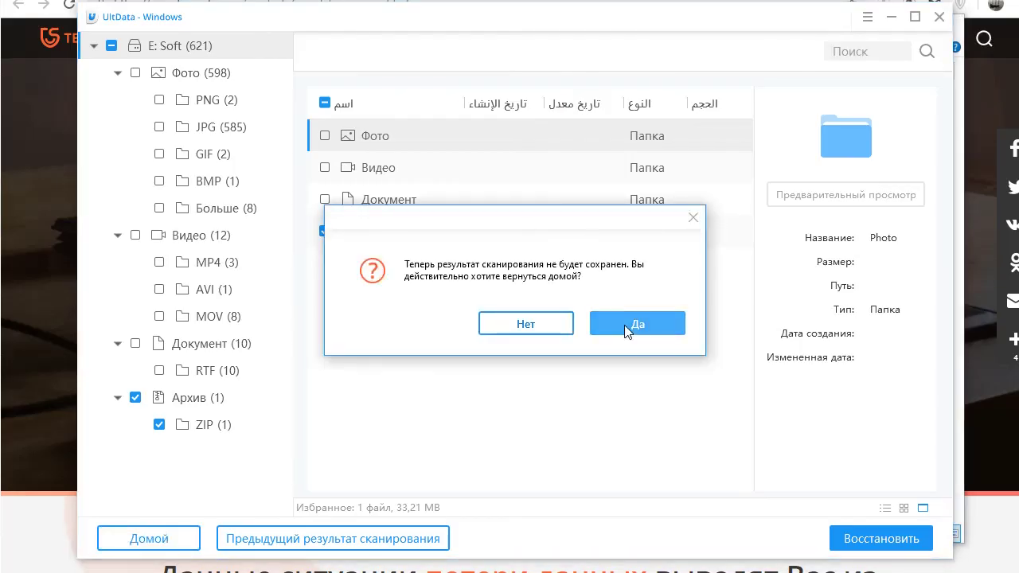
click(624, 325)
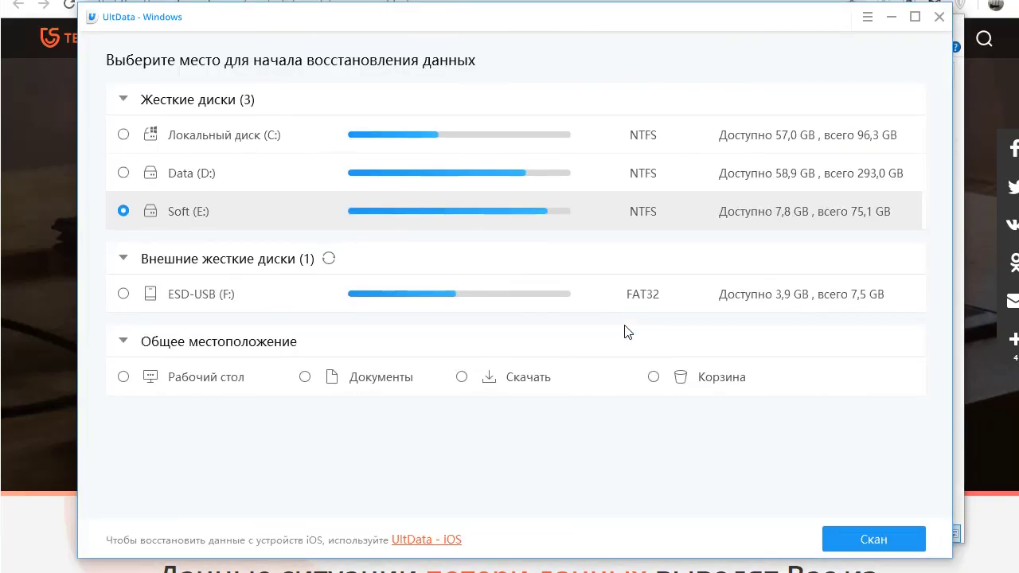